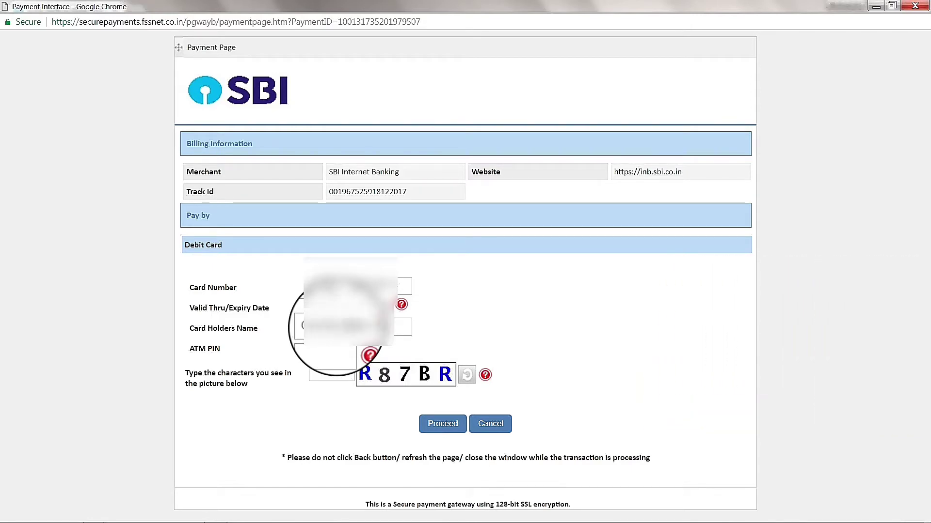
Enter the card holder's name, ATM PIN and captcha on the debit card form, and proceed.
type("S")
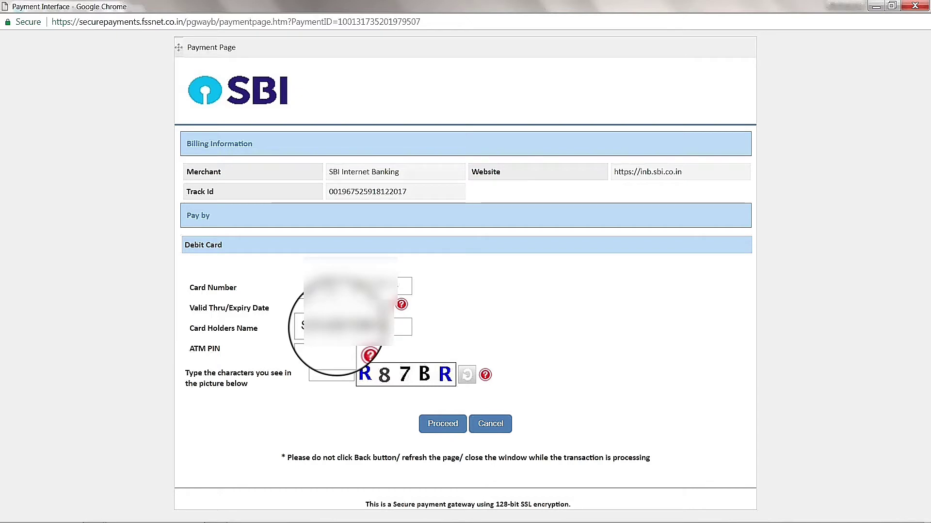
left_click(315, 348)
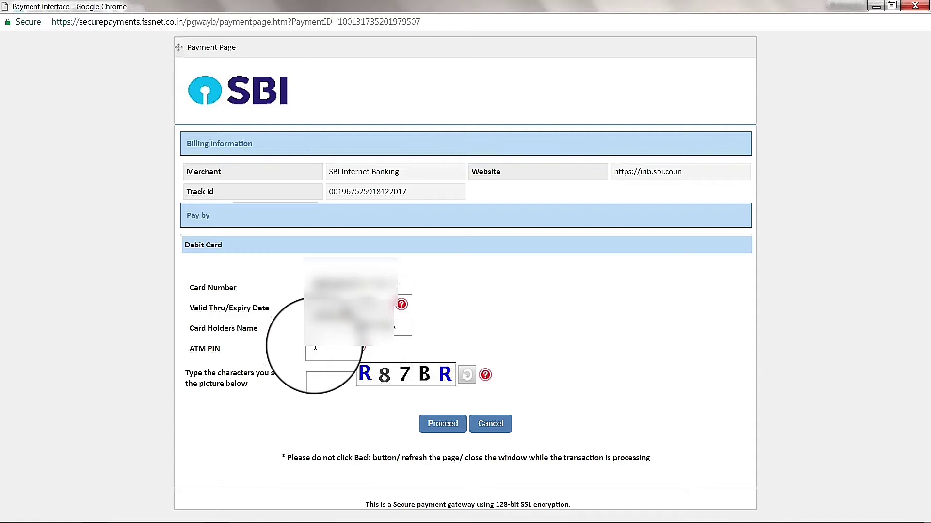
type("****")
left_click(317, 374)
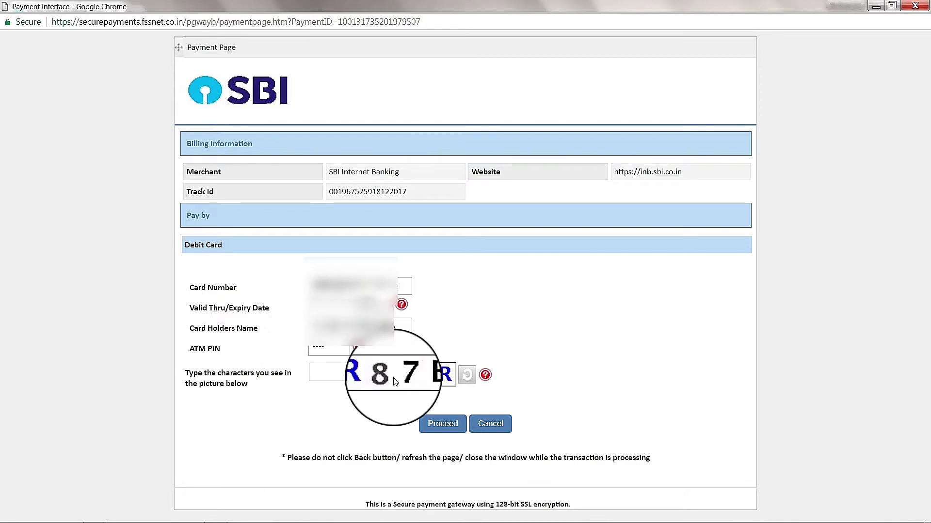
type("R87")
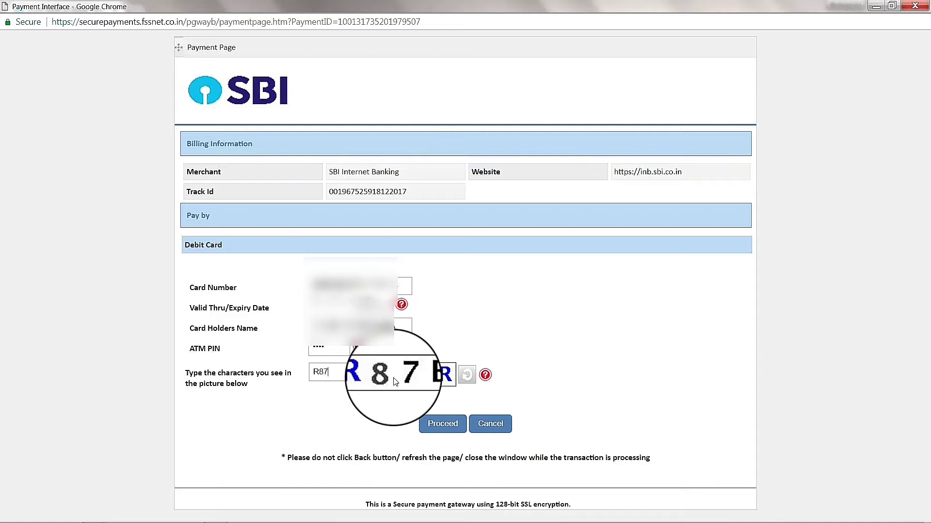
type("BR")
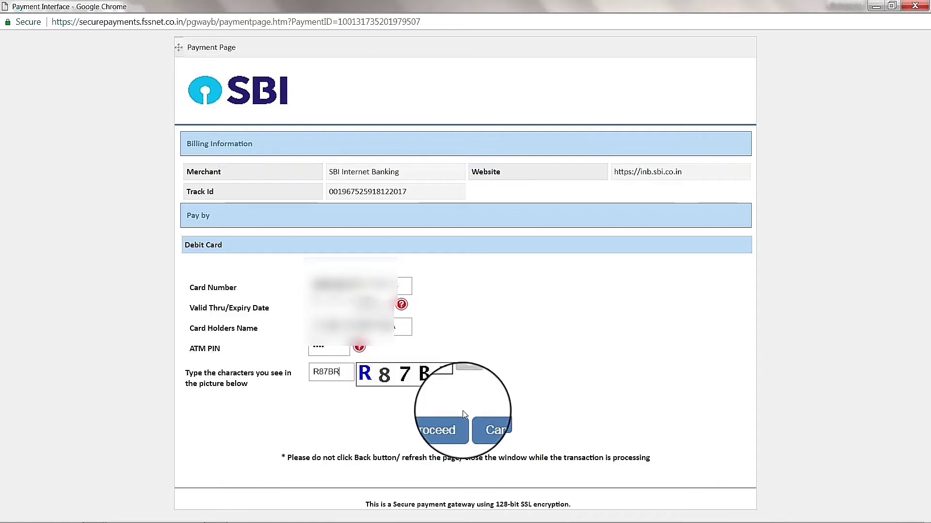
left_click(452, 424)
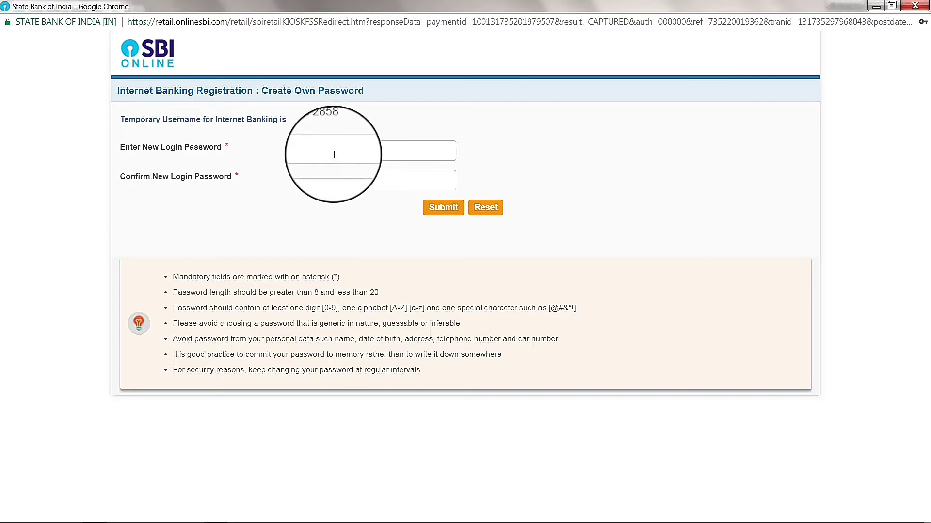
Enter a new login password, confirm it, and submit.
left_click(334, 154)
type("••••")
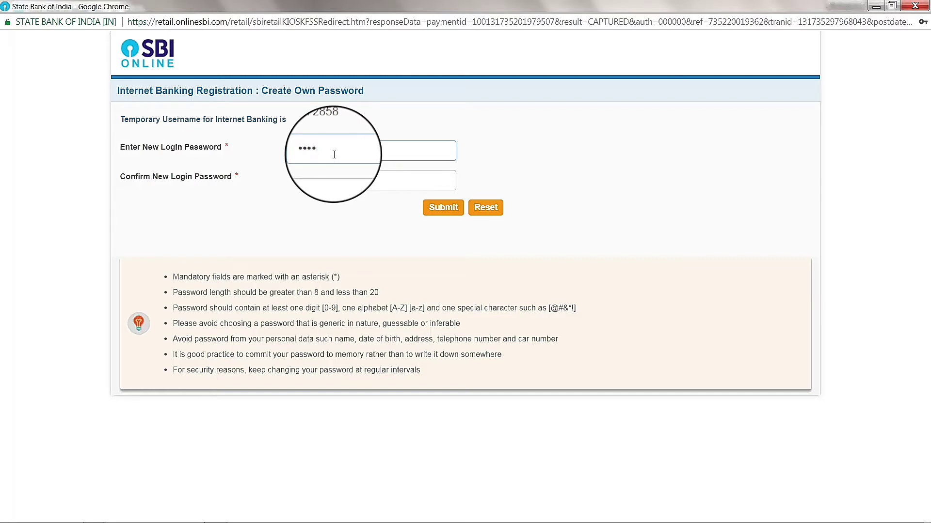
type("••••")
left_click(322, 179)
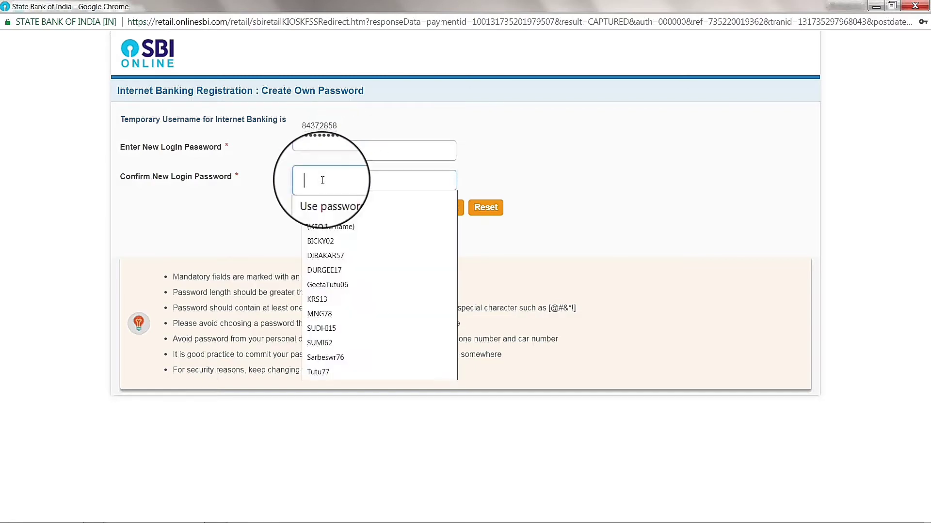
type("••••")
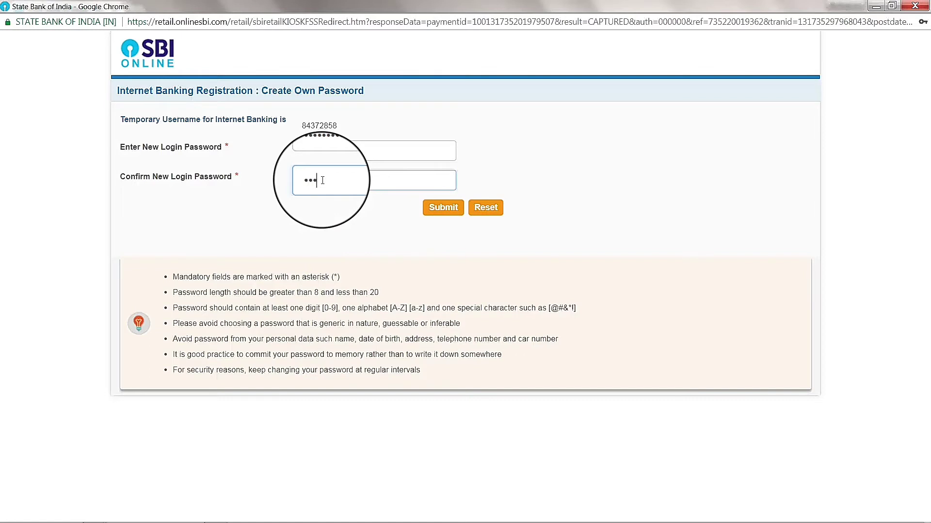
type("•••••")
left_click(431, 211)
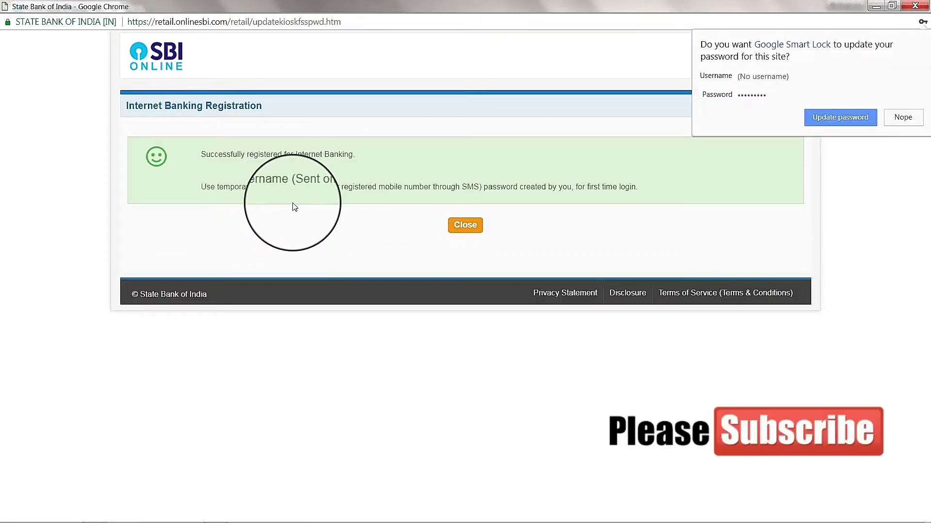
Decline the Google Smart Lock prompt to update the saved password.
left_click(903, 117)
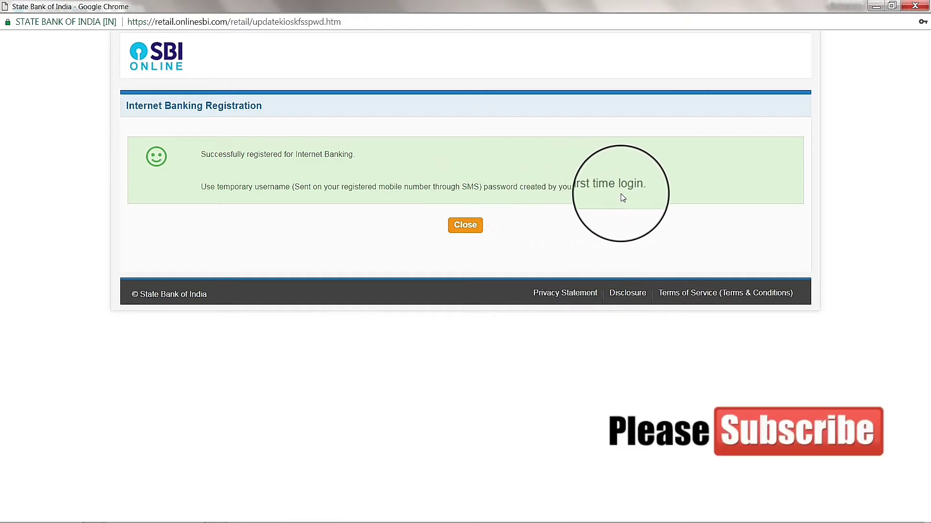
Close the success window and log in with the temporary username and new password.
left_click(474, 230)
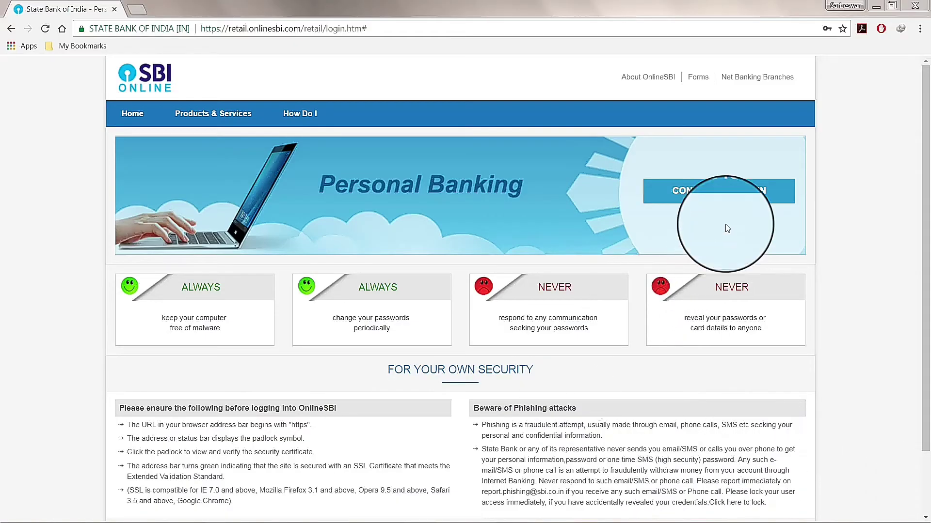
left_click(733, 195)
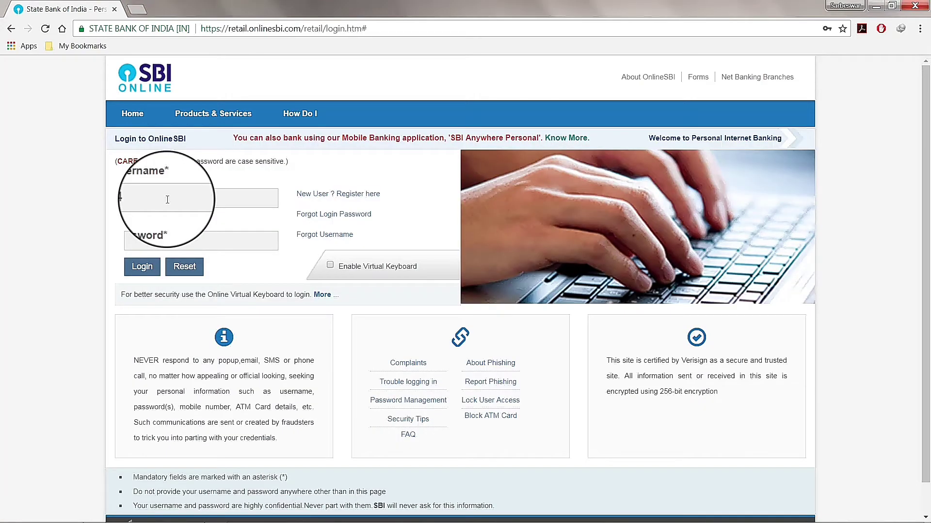
type("372")
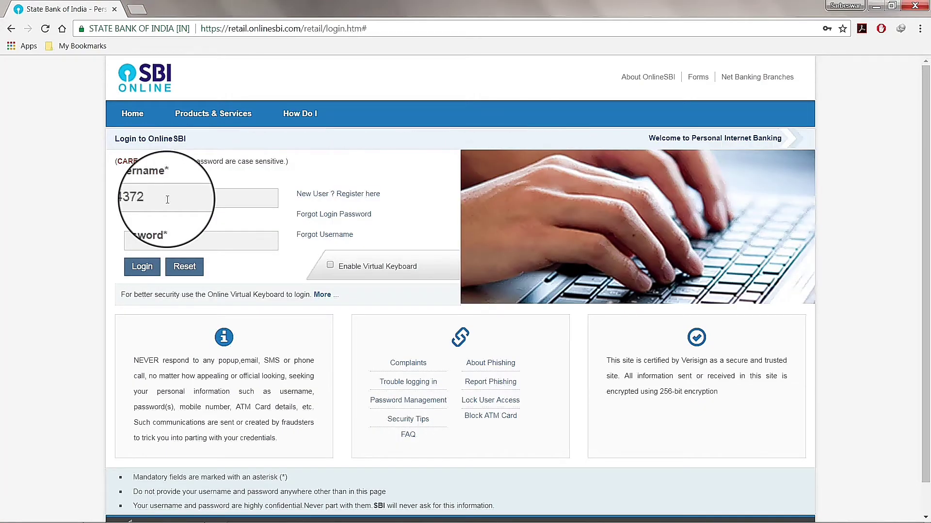
type("858")
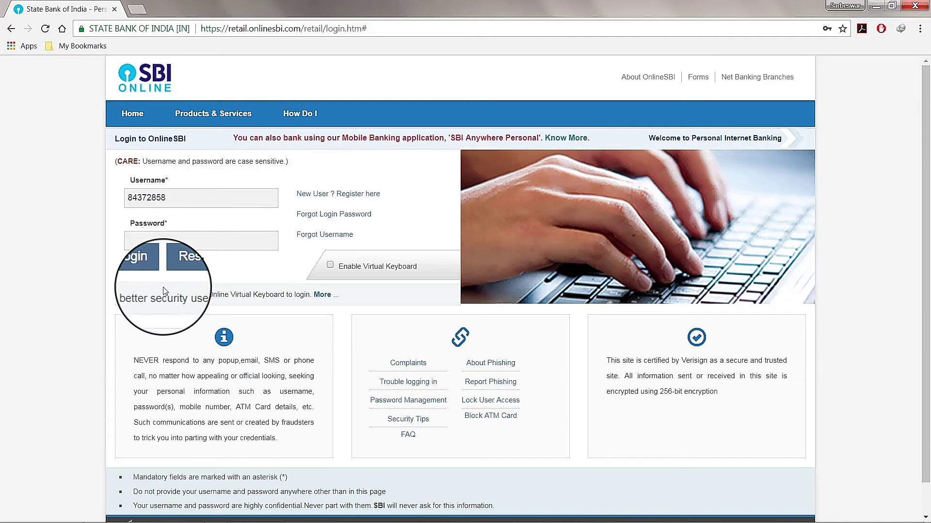
left_click(146, 244)
type("•••")
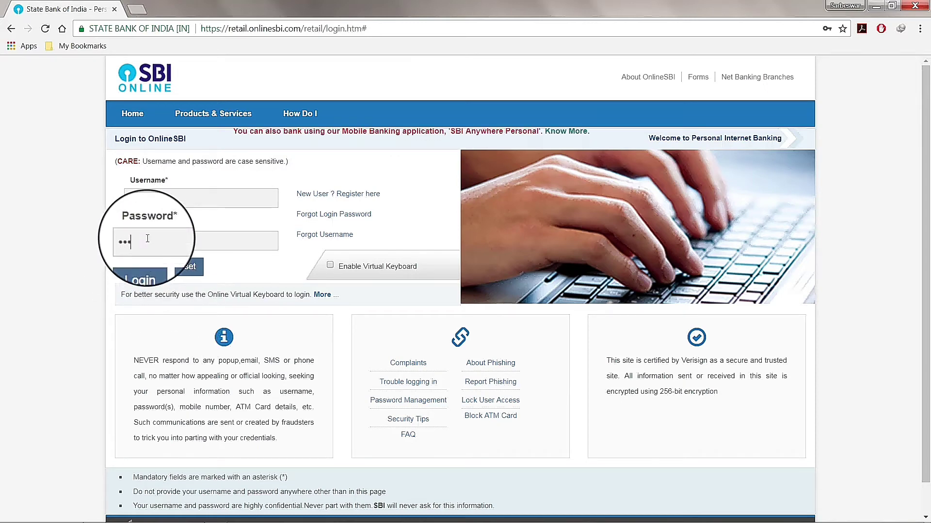
type("••")
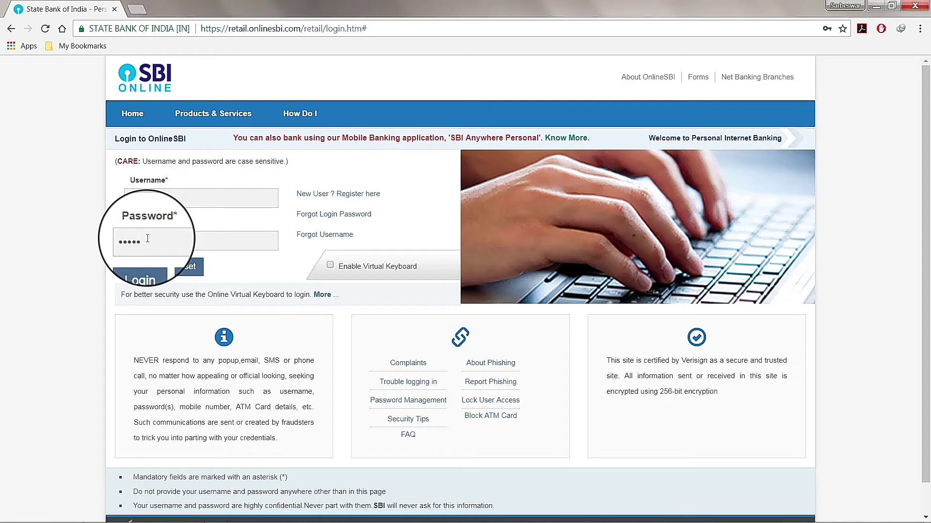
type("•••")
left_click(141, 273)
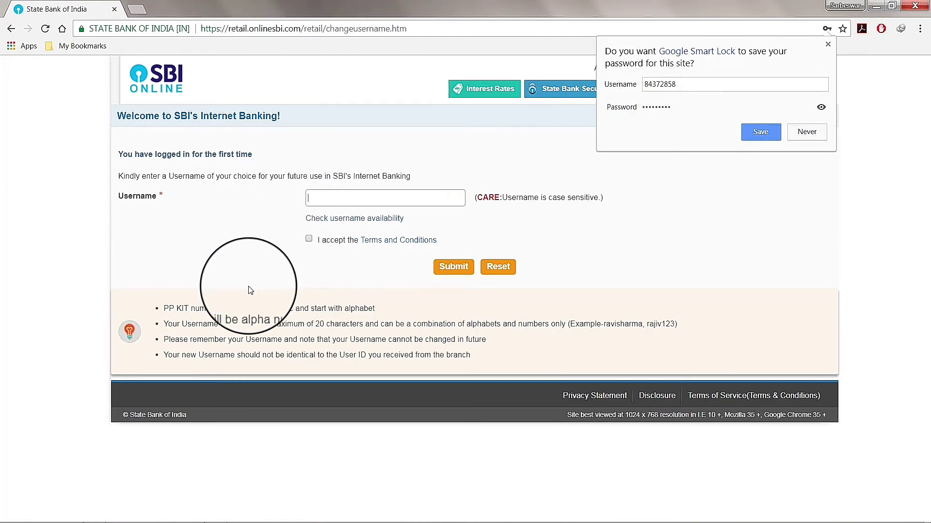
Dismiss the save-password prompt, accept the Terms and Conditions, and submit the chosen username.
left_click(250, 290)
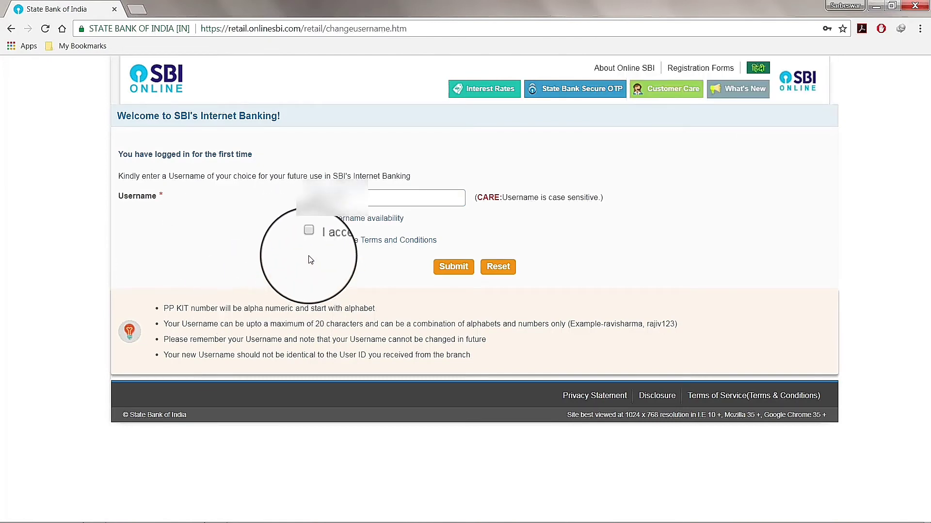
left_click(309, 239)
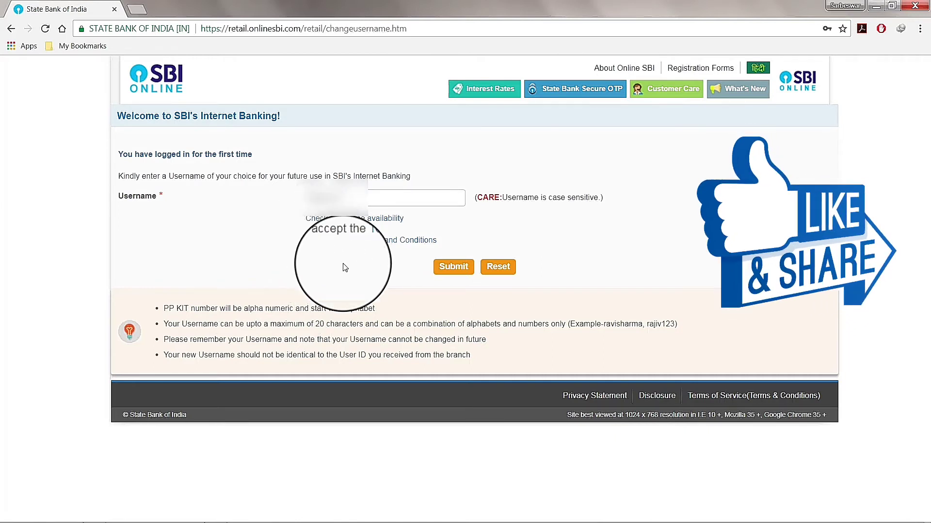
left_click(447, 269)
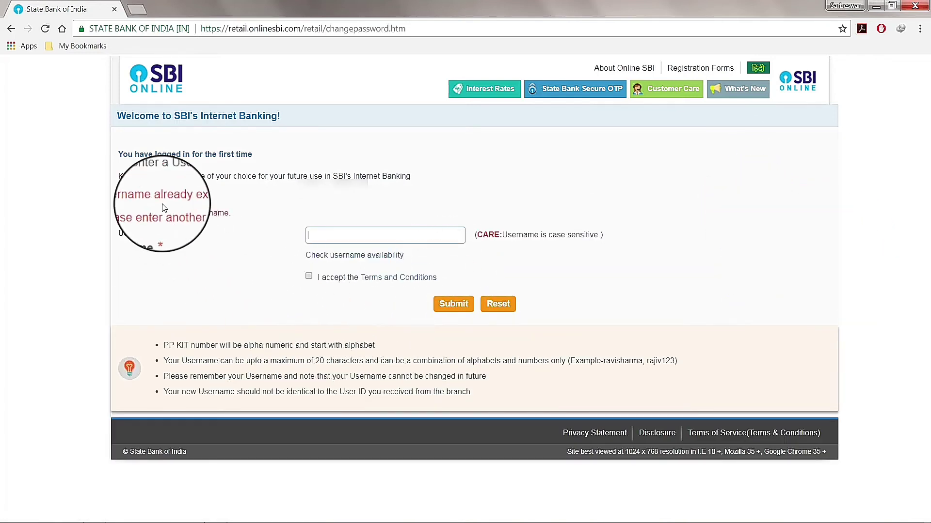
Enter a different username, tick the Terms checkbox again, and submit it.
left_click(330, 241)
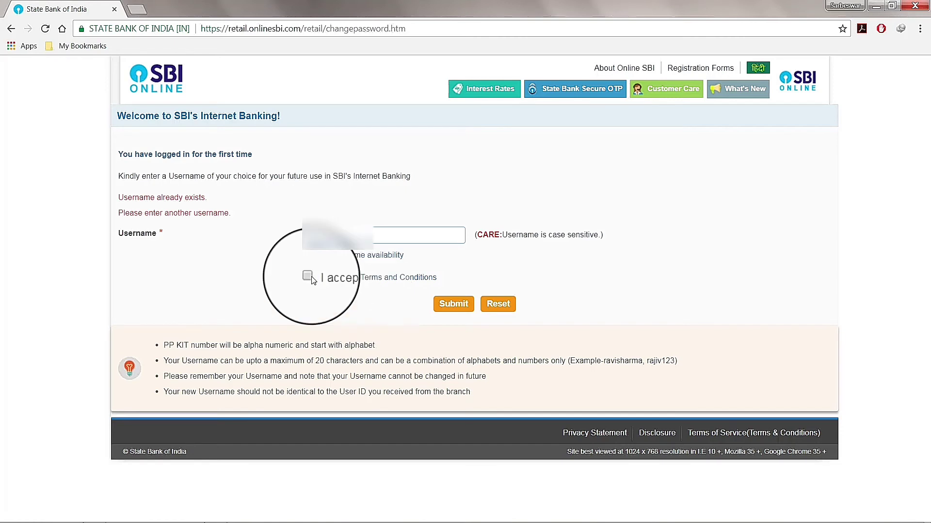
left_click(308, 276)
left_click(453, 304)
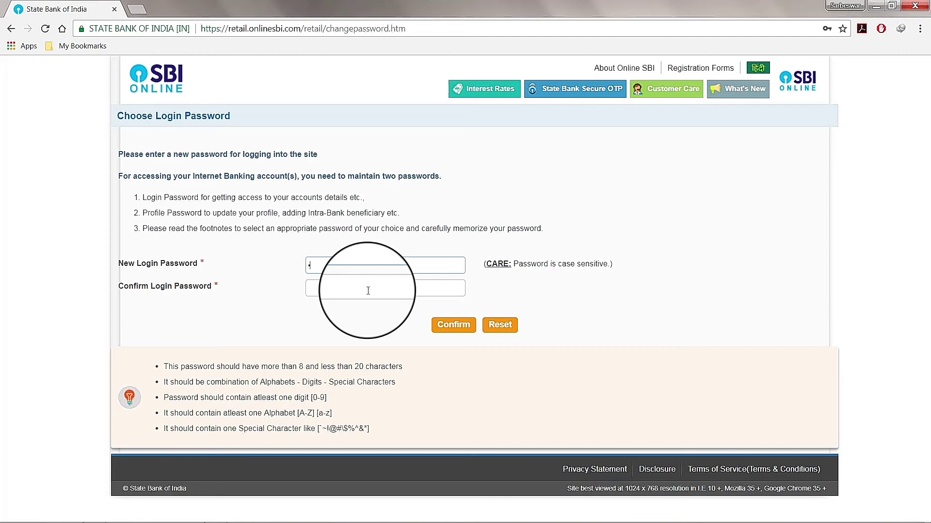
Type the new login password, retype it in Confirm Login Password, and confirm.
type("•••••")
left_click(364, 290)
type("••")
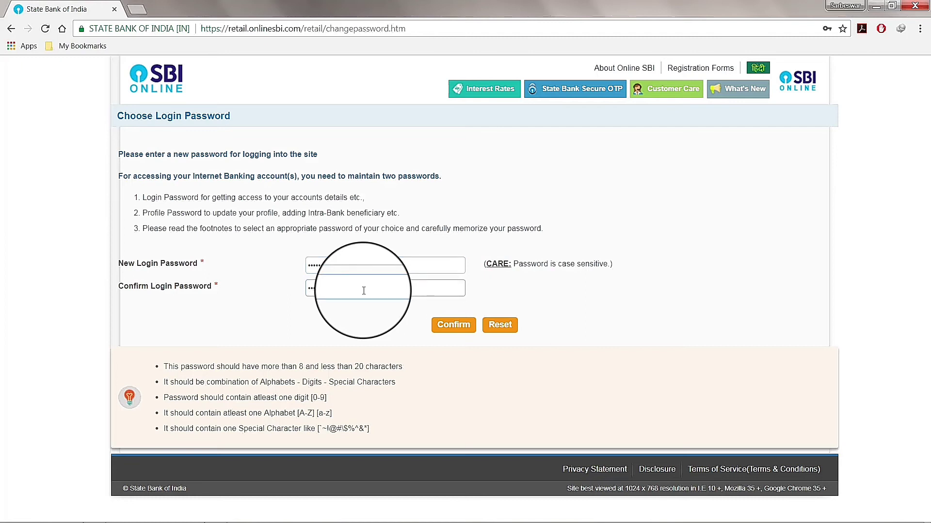
type("••••••")
left_click(451, 325)
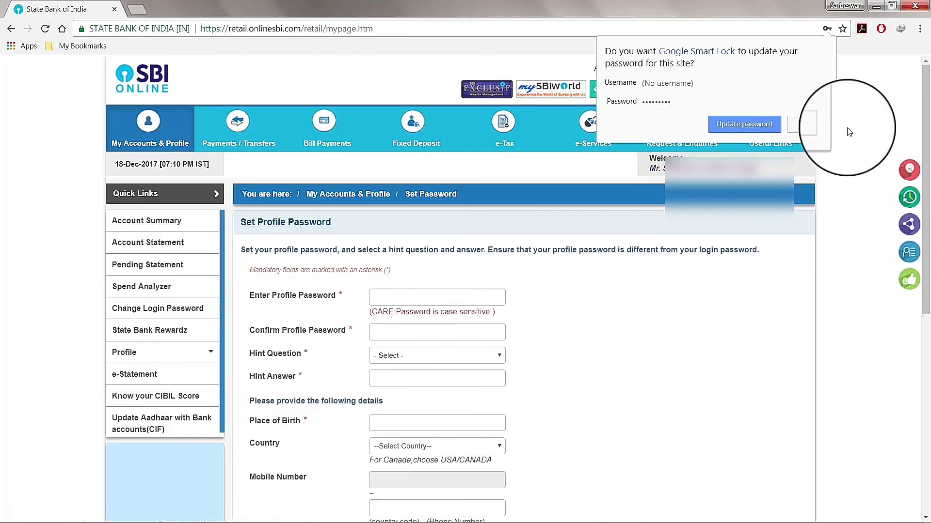
Decline saving the password in the browser, then enter the profile password.
left_click(802, 125)
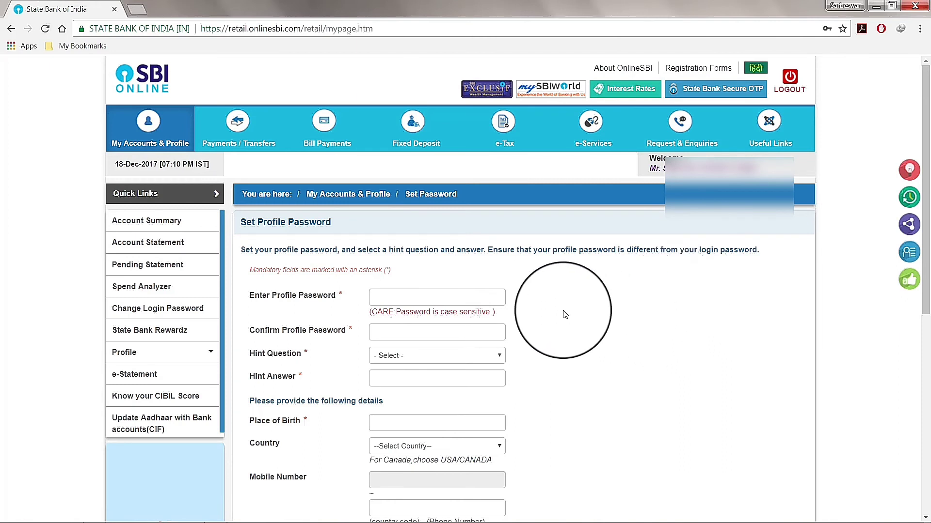
left_click(399, 303)
type("••")
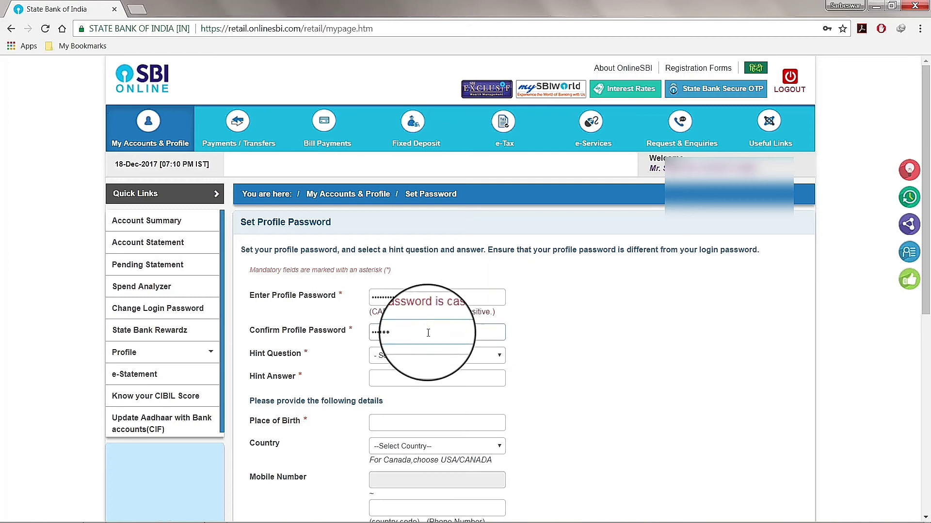
left_click(443, 356)
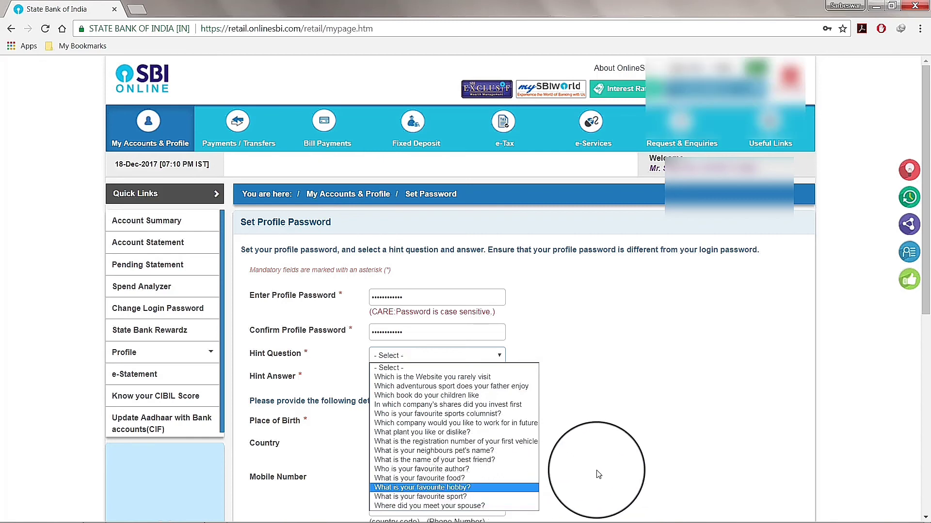
Choose 'Where did you meet your spouse?' as the hint question.
scroll(597, 474, "down", 3)
left_click(488, 238)
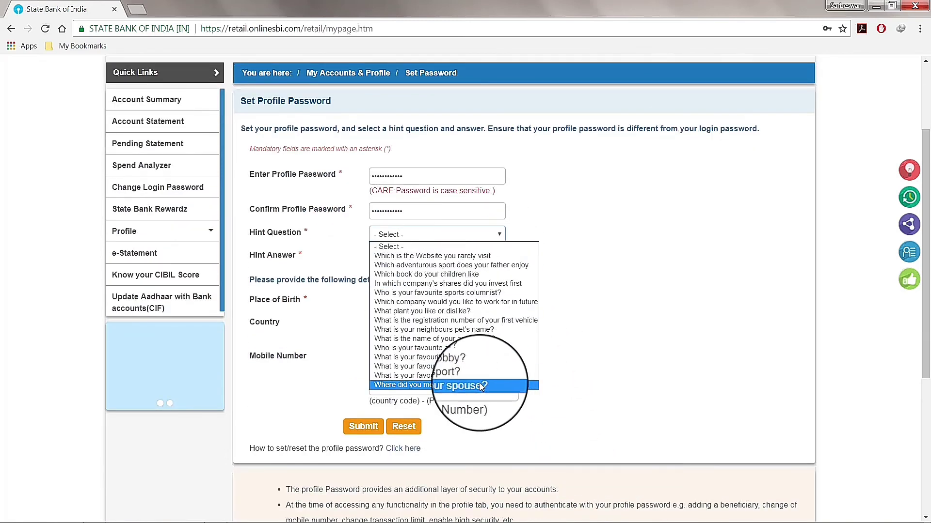
left_click(481, 386)
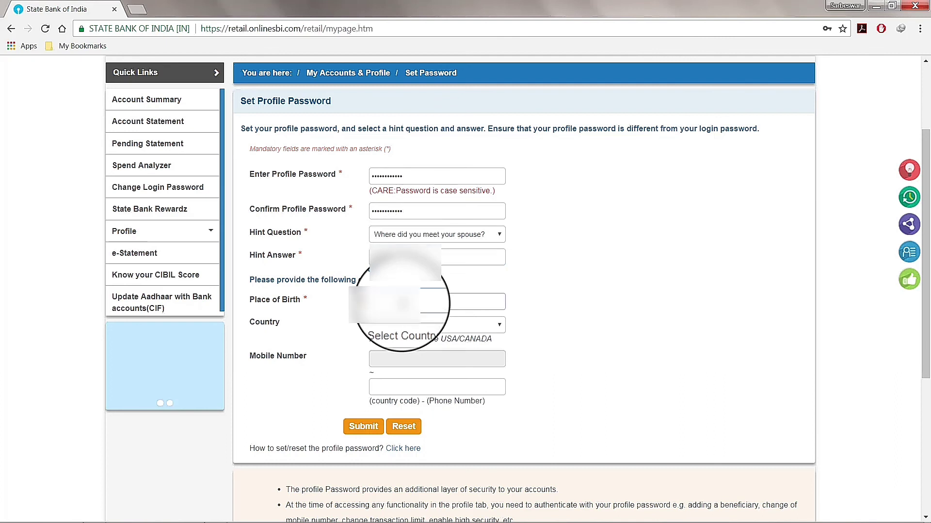
Set the country to India, enter the mobile number, and submit the profile password details.
left_click(427, 325)
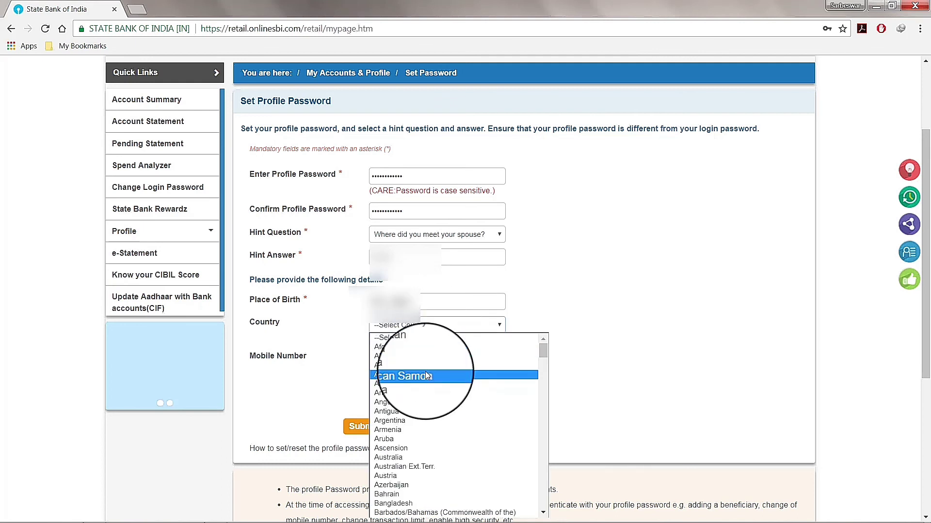
scroll(425, 371, "down", 20)
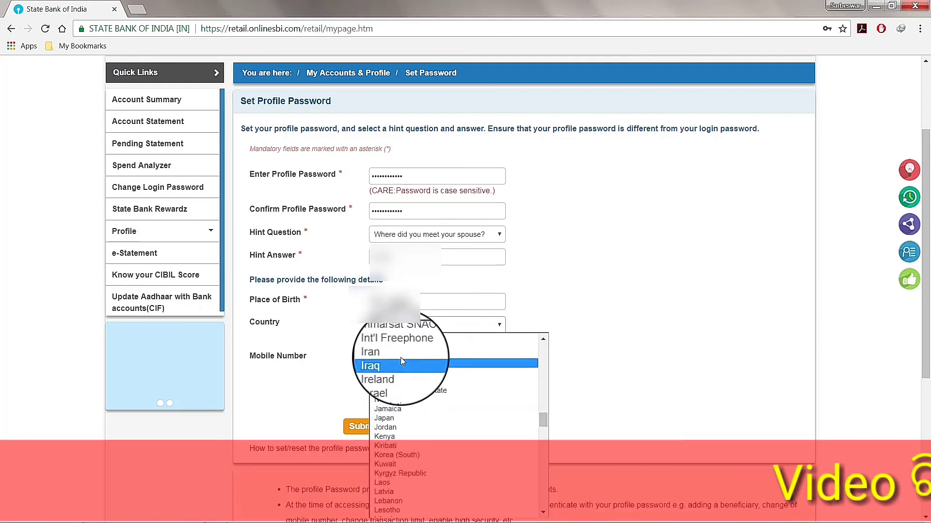
scroll(401, 378, "up", 3)
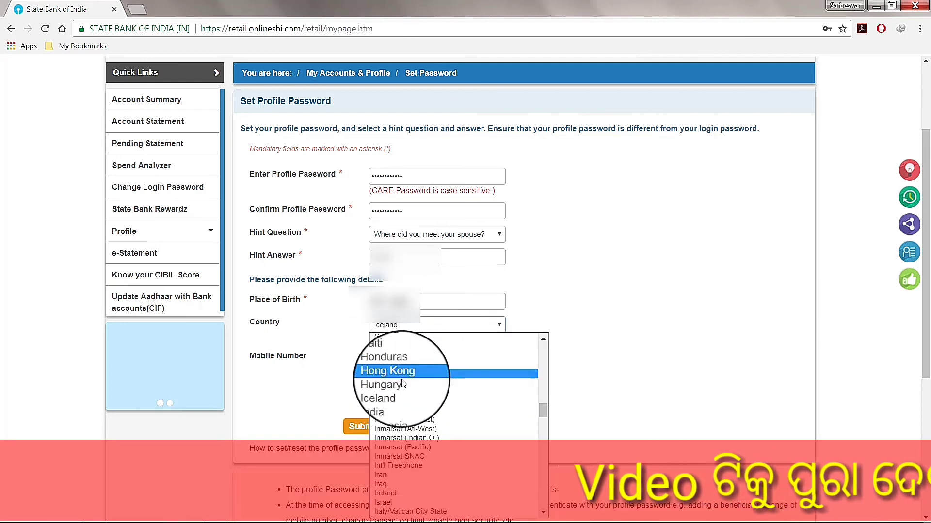
left_click(403, 401)
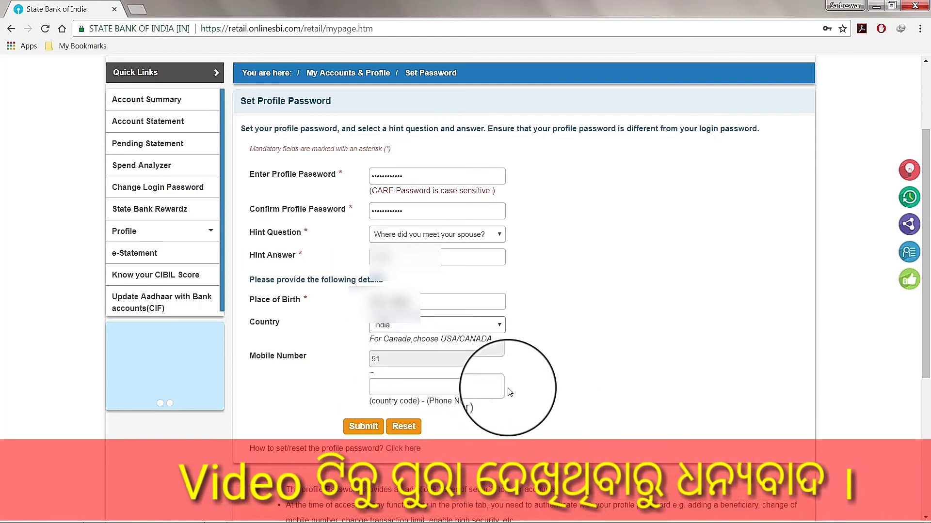
left_click(422, 386)
type("9")
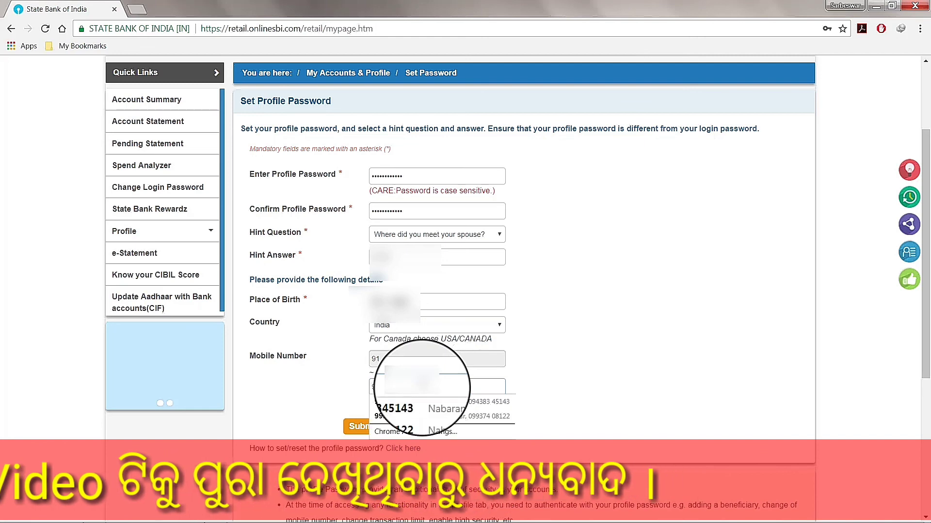
type("43711")
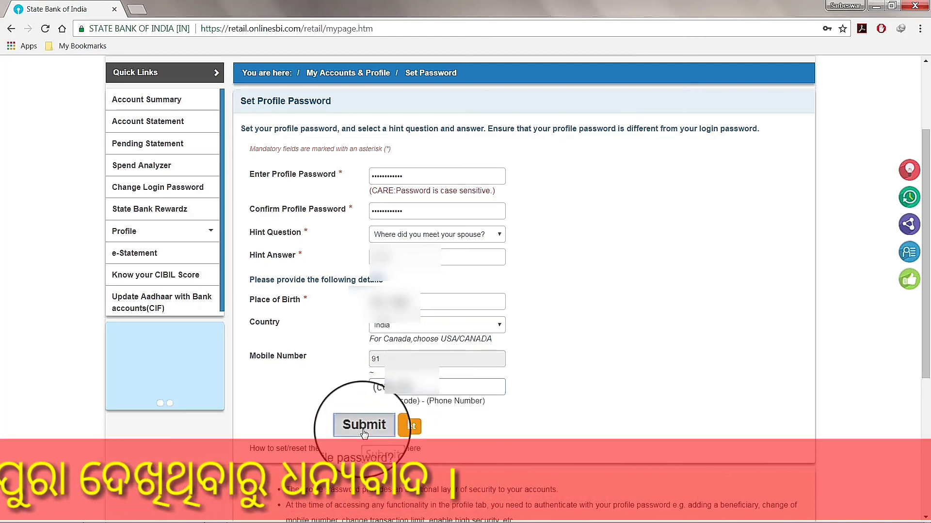
left_click(364, 431)
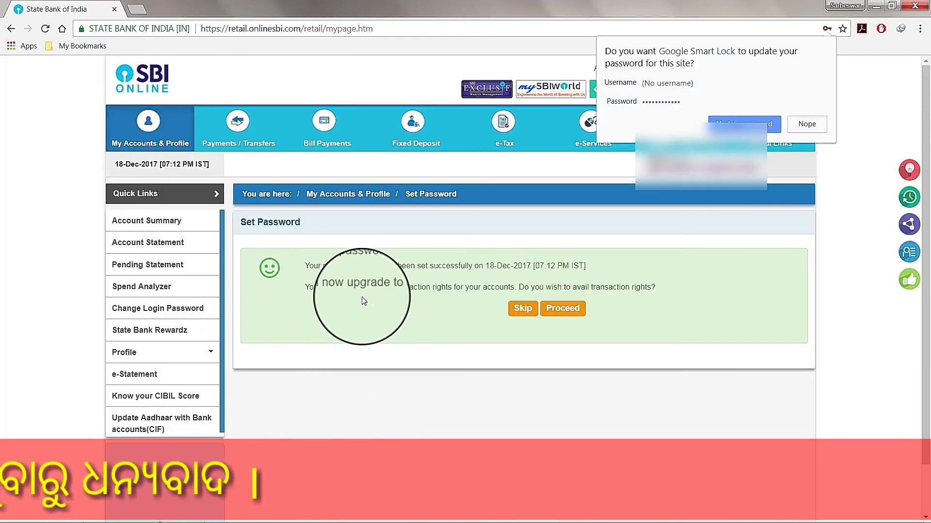